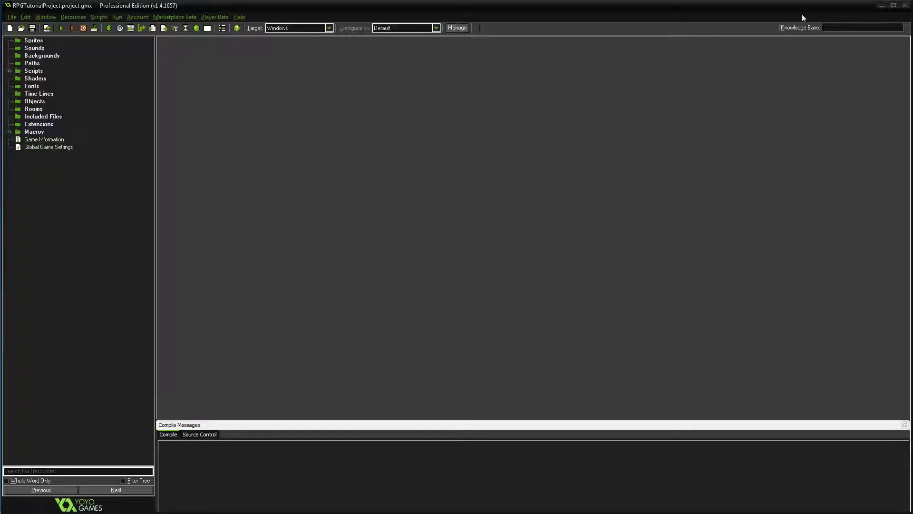
Step: Create a new sprite resource under the Sprites group
left_click(672, 10)
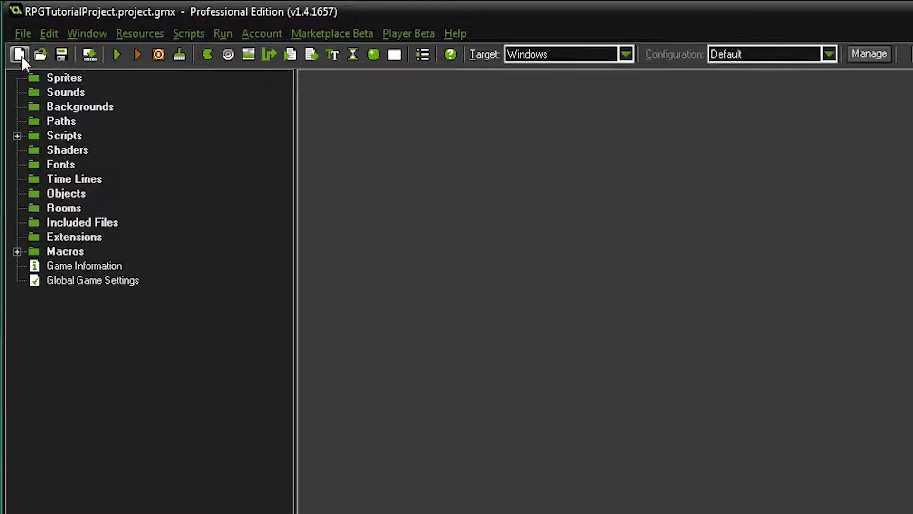
left_click(137, 55)
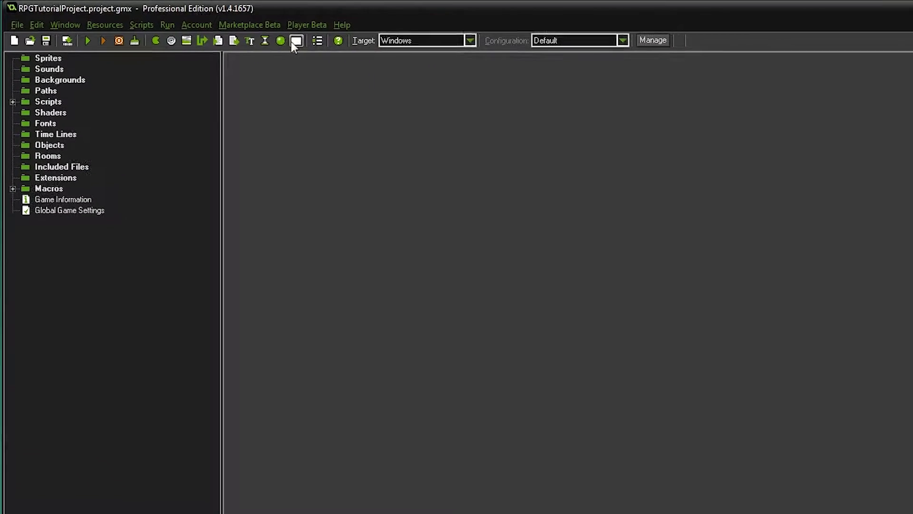
left_click(45, 59)
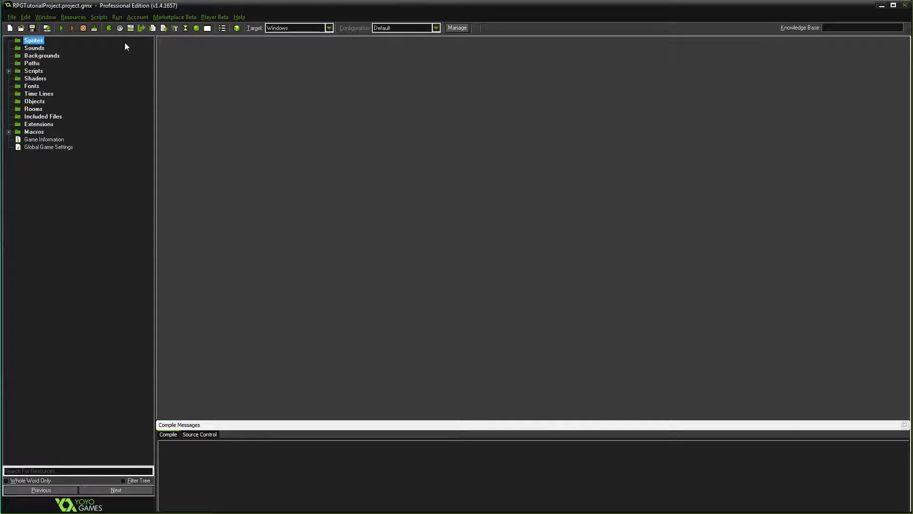
left_click(109, 28)
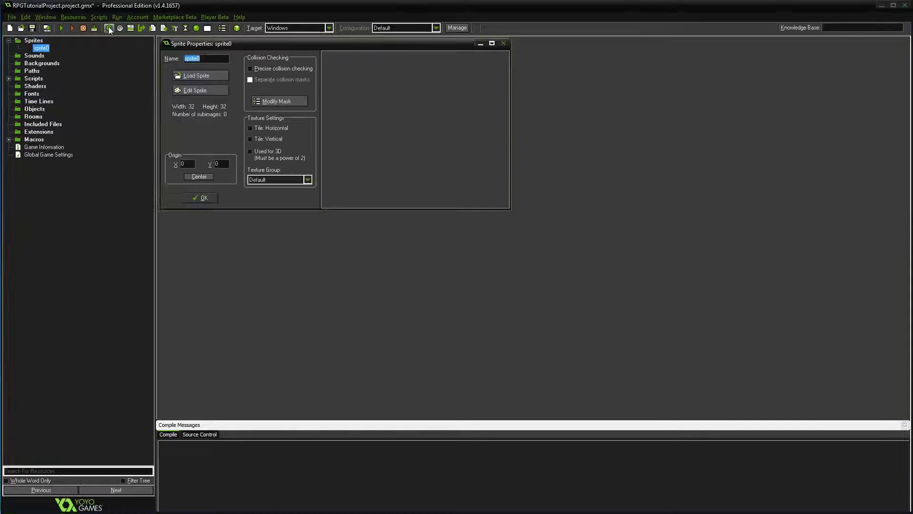
left_click_drag(248, 44, 317, 80)
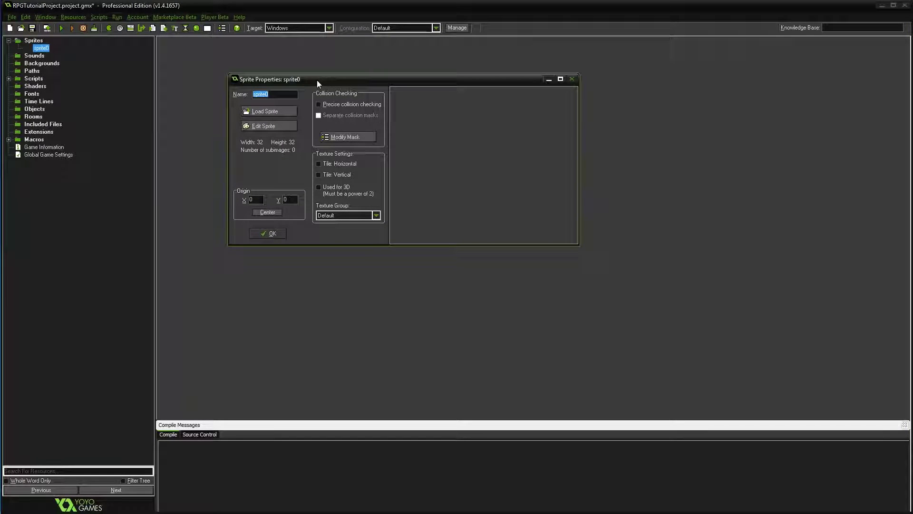
Step: Name the new sprite view_player
type("view_")
type("sprite")
key("Left")
key("Left")
key("Left")
key("Left")
key("Left")
key("Left")
key("Left")
key("BackSpace")
key("BackSpace")
key("BackSpace")
key("BackSpace")
type("spr")
key("BackSpace")
key("BackSpace")
key("BackSpace")
type("view")
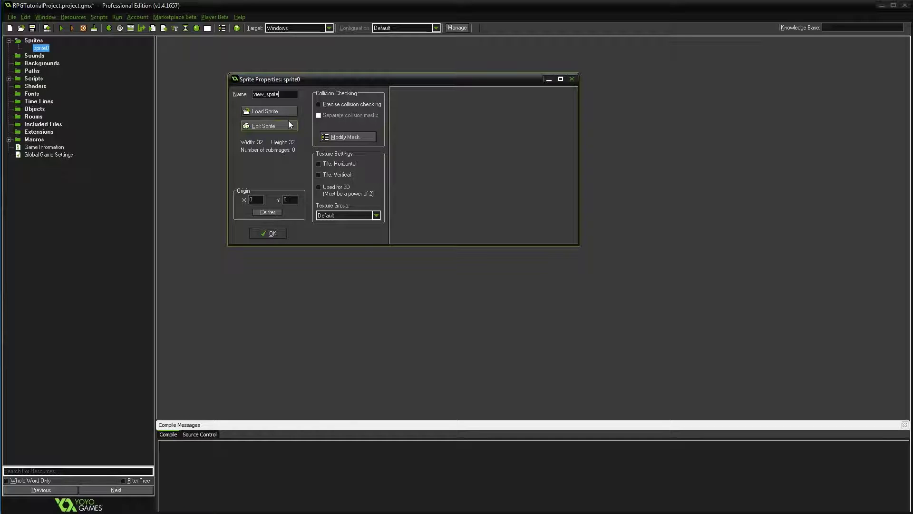
double_click(264, 94)
left_click(274, 95)
key("BackSpace")
key("BackSpace")
key("BackSpace")
key("BackSpace")
key("BackSpace")
key("BackSpace")
type("player")
Step: Add a new blank 32x32 image to view_player and open it for painting
left_click(281, 128)
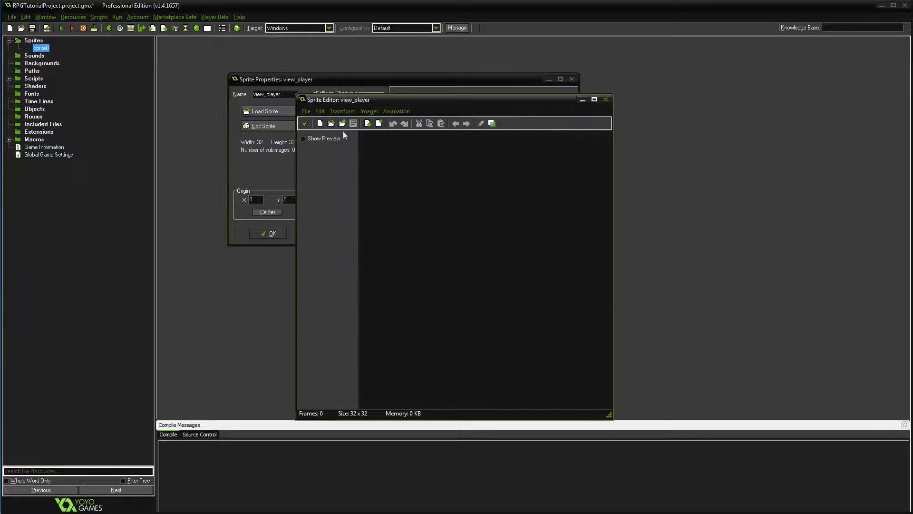
left_click(305, 124)
left_click(260, 129)
left_click(321, 124)
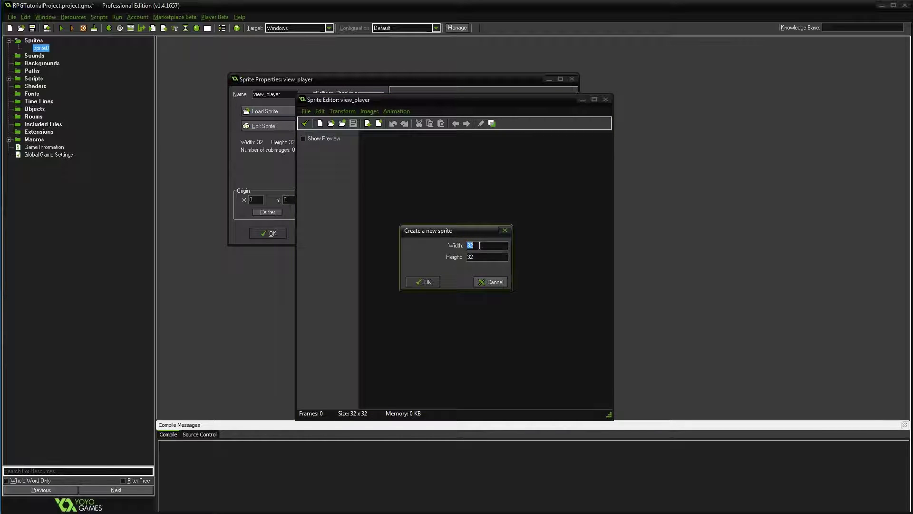
left_click(425, 281)
double_click(379, 142)
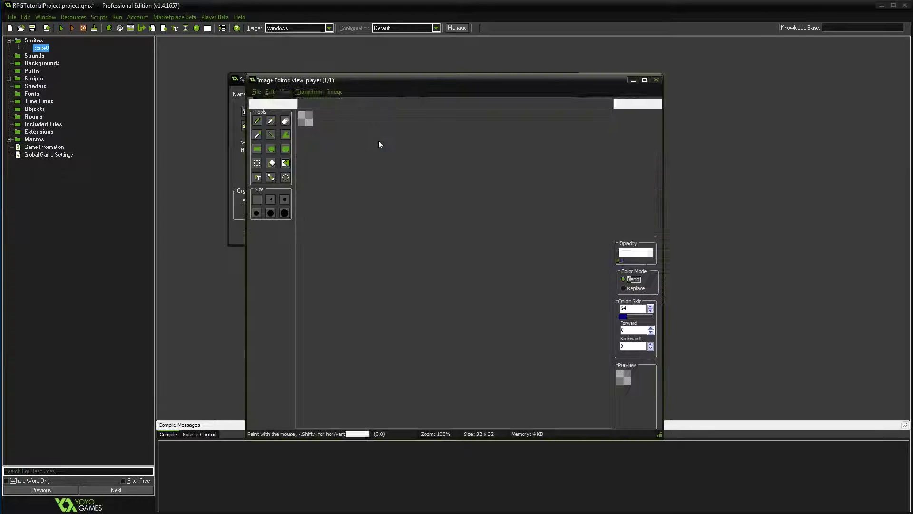
Step: Switch to Flood Fill and set the secondary colour to a saturated red
scroll(364, 176, "up", 1)
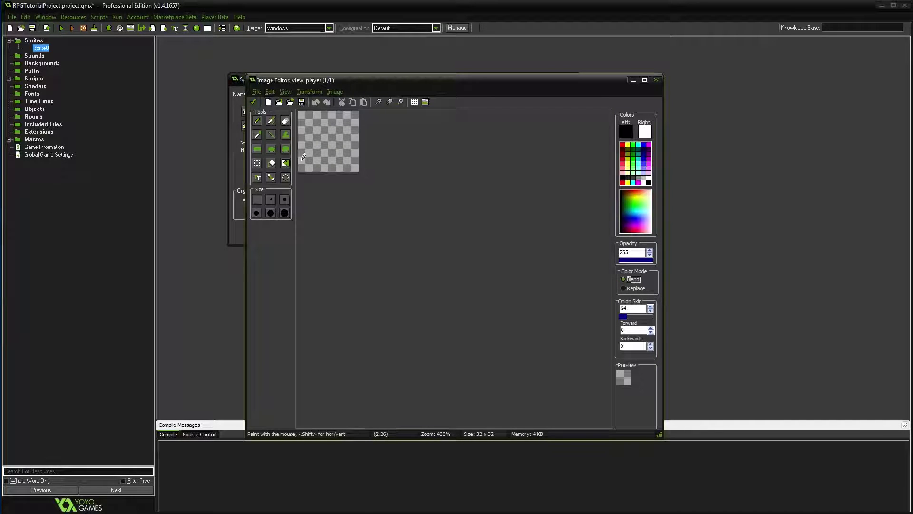
left_click(272, 164)
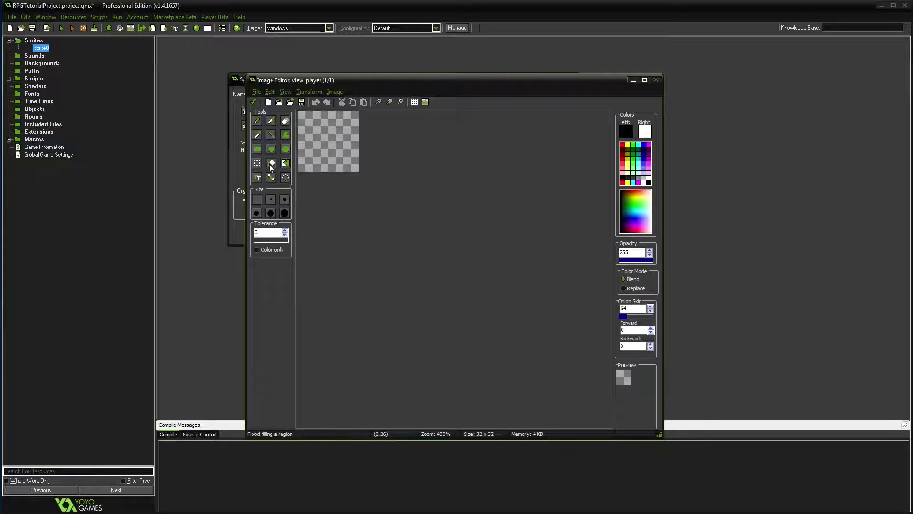
right_click(337, 128)
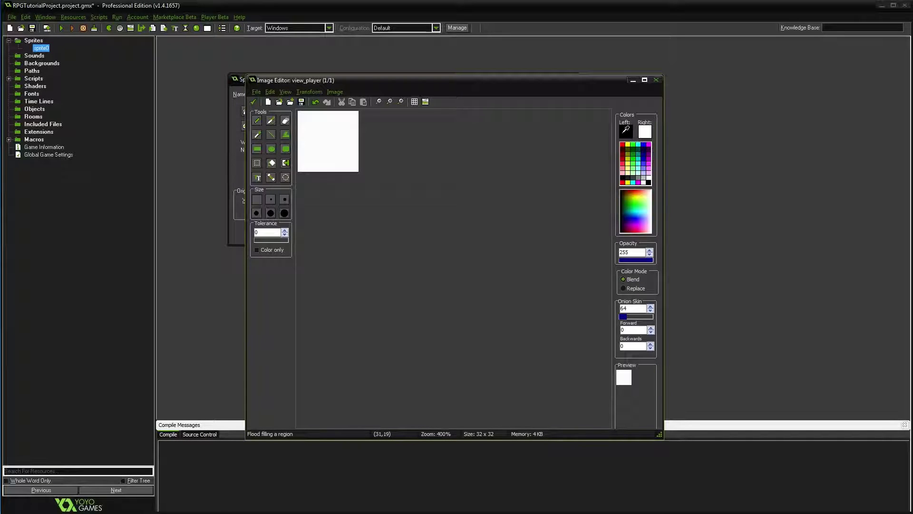
left_click(645, 129)
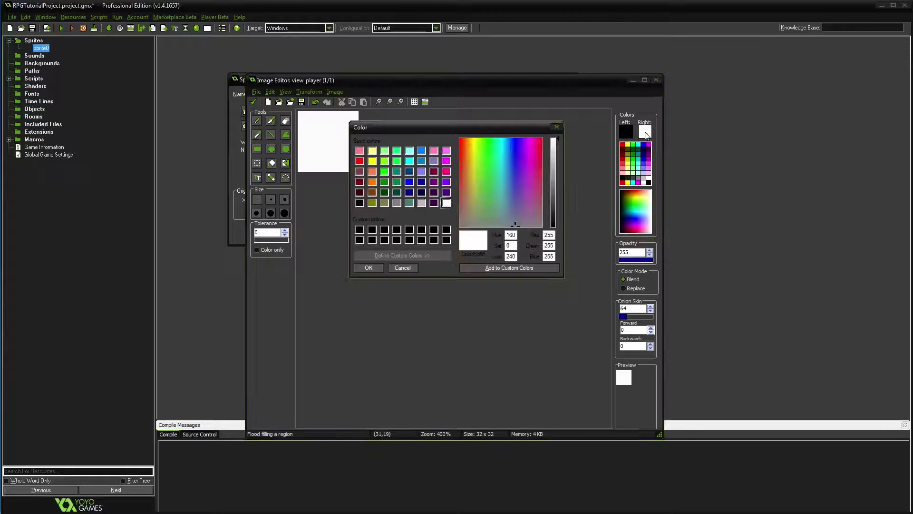
left_click(459, 138)
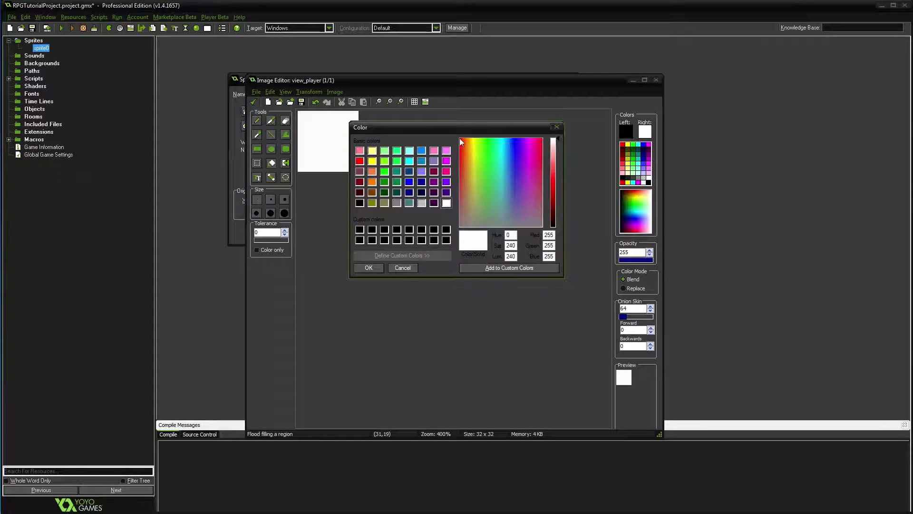
left_click(558, 172)
left_click_drag(558, 175, 556, 190)
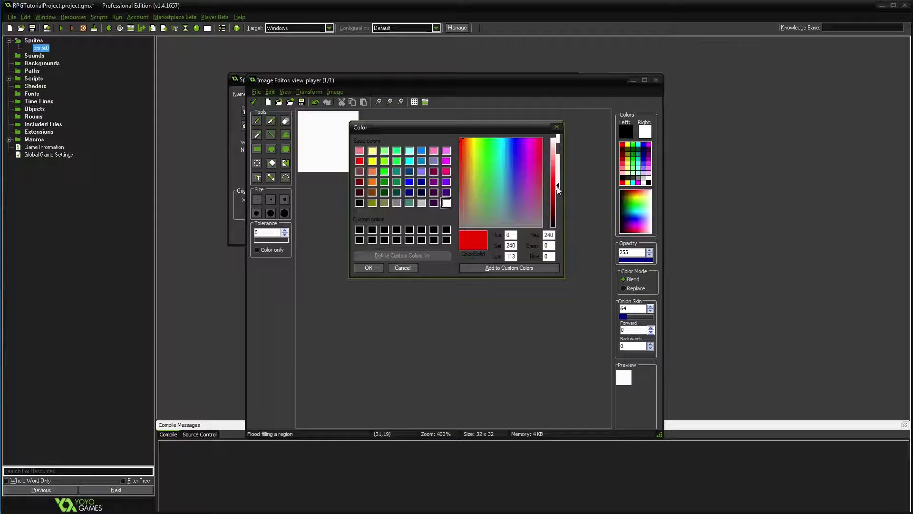
left_click(402, 268)
Step: Fill the 32x32 canvas solid red and keep the frame
right_click(343, 142)
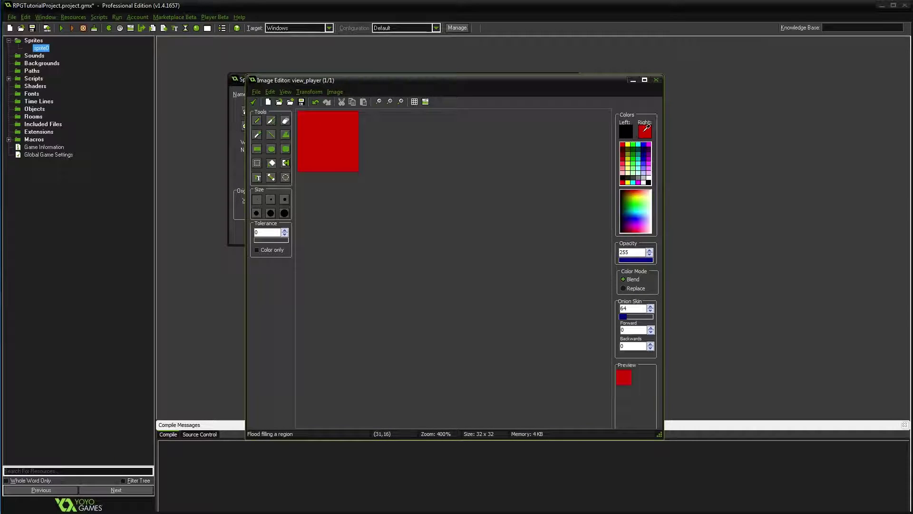
left_click(332, 133)
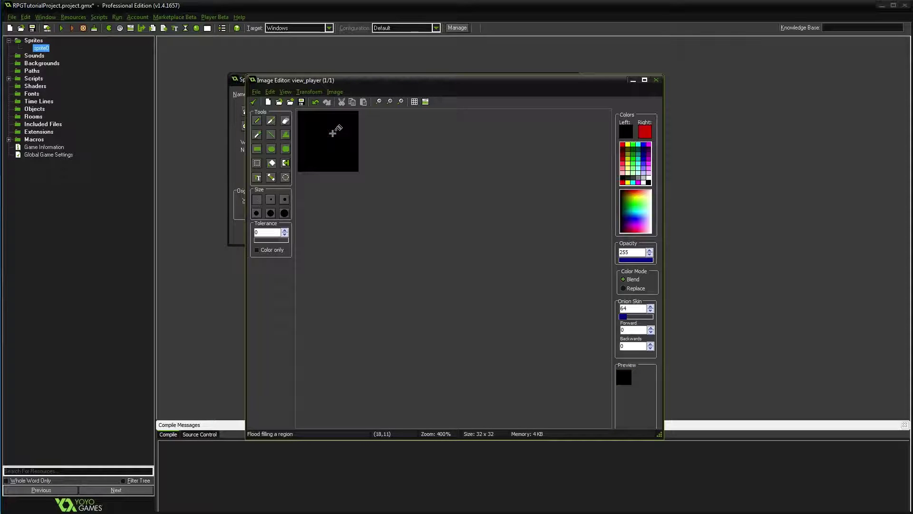
right_click(333, 133)
left_click(254, 102)
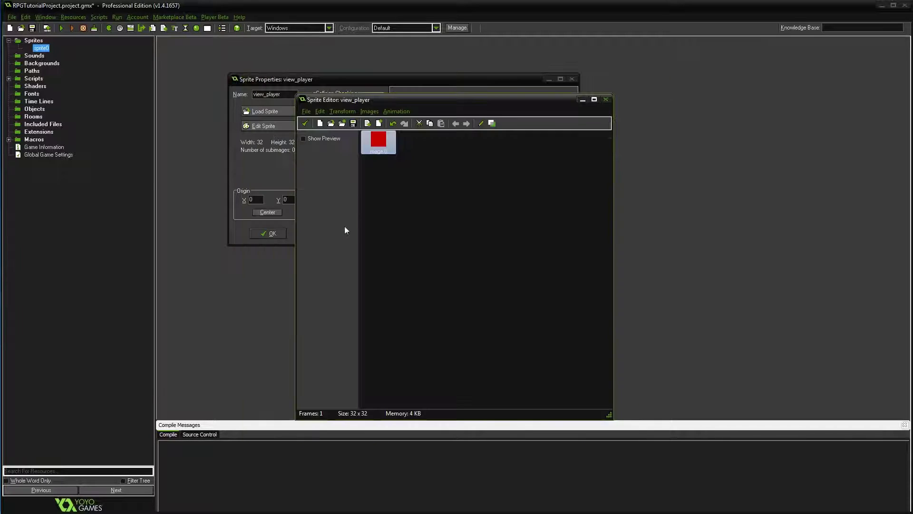
Step: Return to view_player's properties and set the origin to X 0, Y 0
left_click(305, 124)
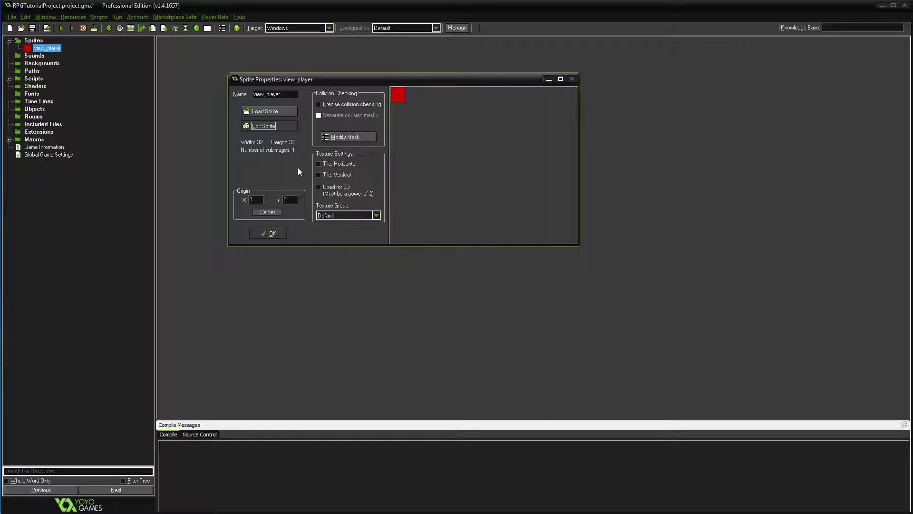
left_click(273, 214)
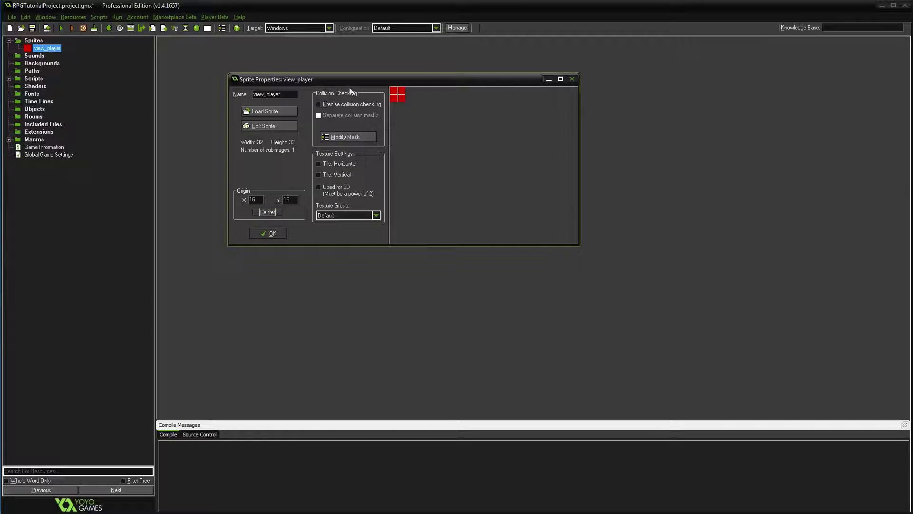
double_click(253, 199)
type("1")
type("0")
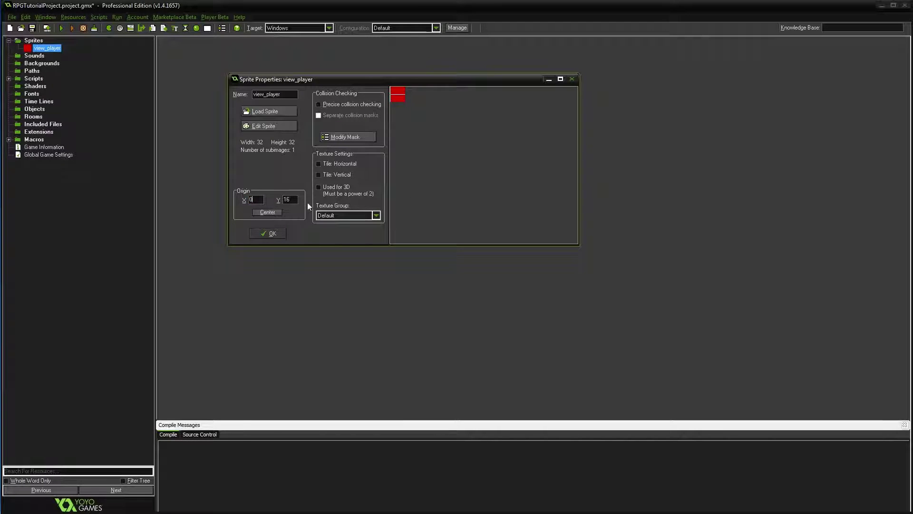
key("BackSpace")
key("BackSpace")
type("0")
Step: Close view_player's properties and create a second sprite named view_collider
left_click(274, 233)
left_click(113, 28)
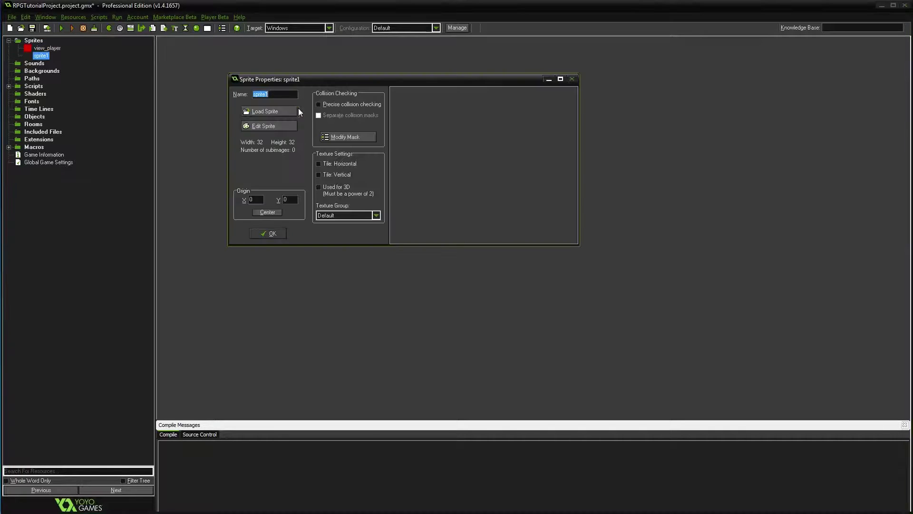
type("view")
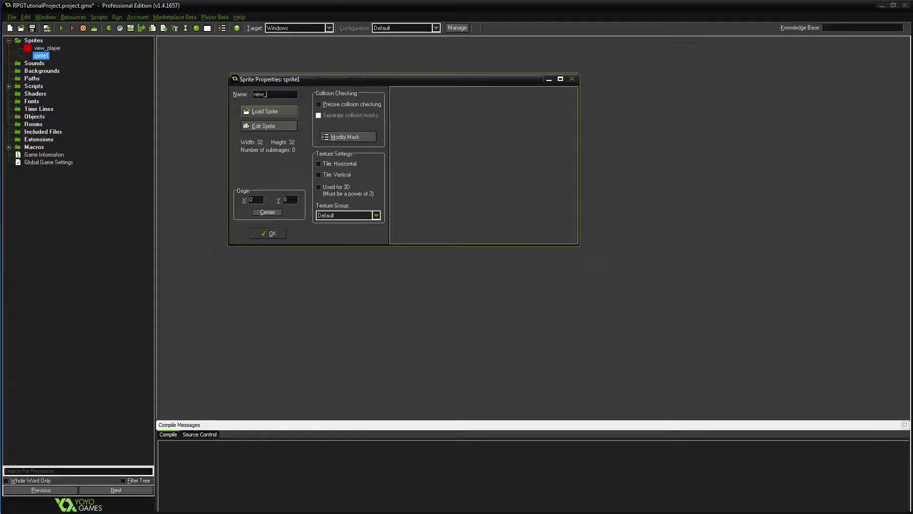
type("_wall")
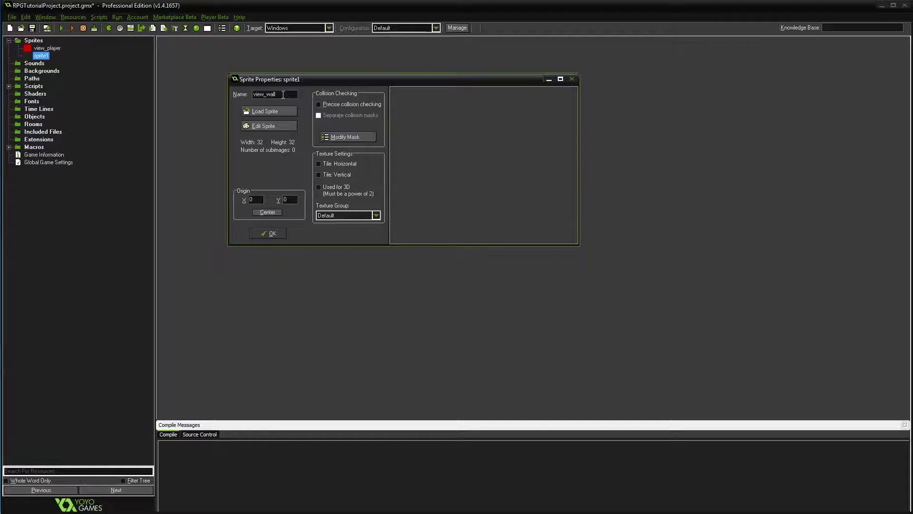
key("BackSpace")
key("BackSpace")
key("BackSpace")
key("BackSpace")
type("collide")
Step: Give view_collider one 32x32 frame filled solid black and close its properties
left_click(284, 128)
left_click(320, 123)
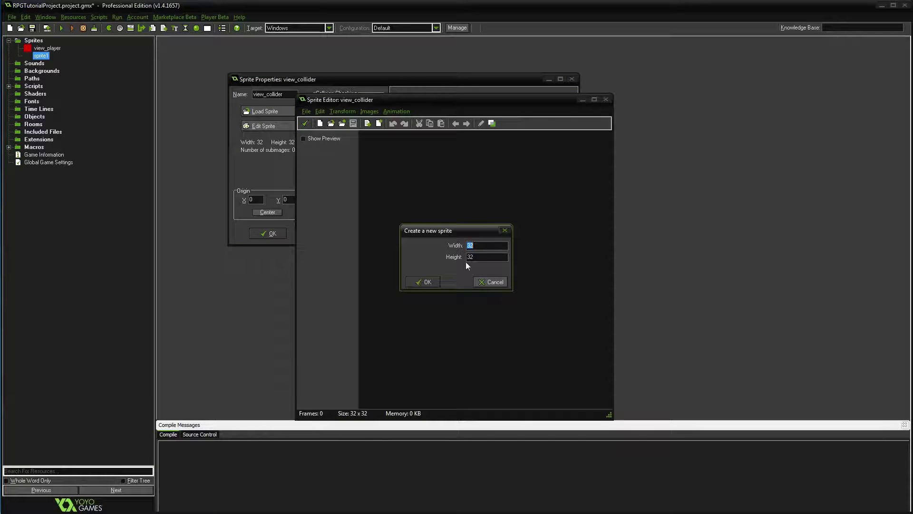
left_click(427, 281)
double_click(377, 138)
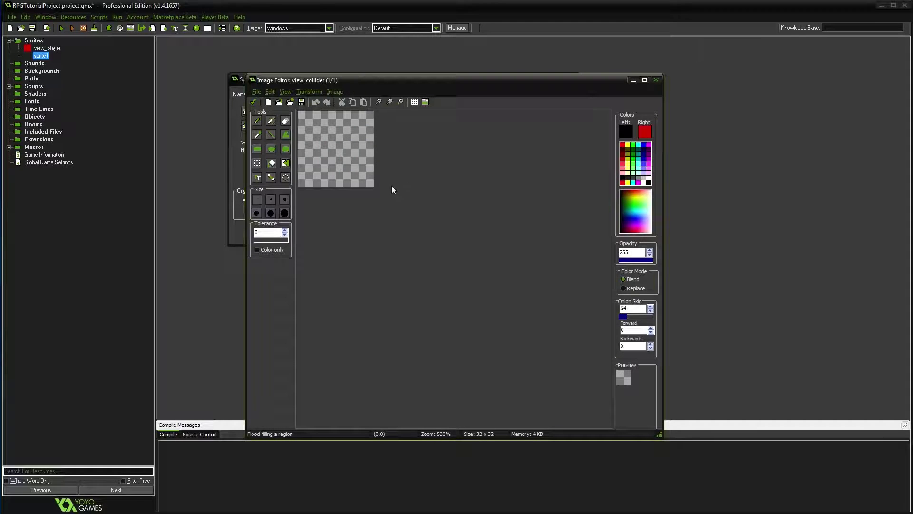
left_click(316, 134)
left_click(253, 101)
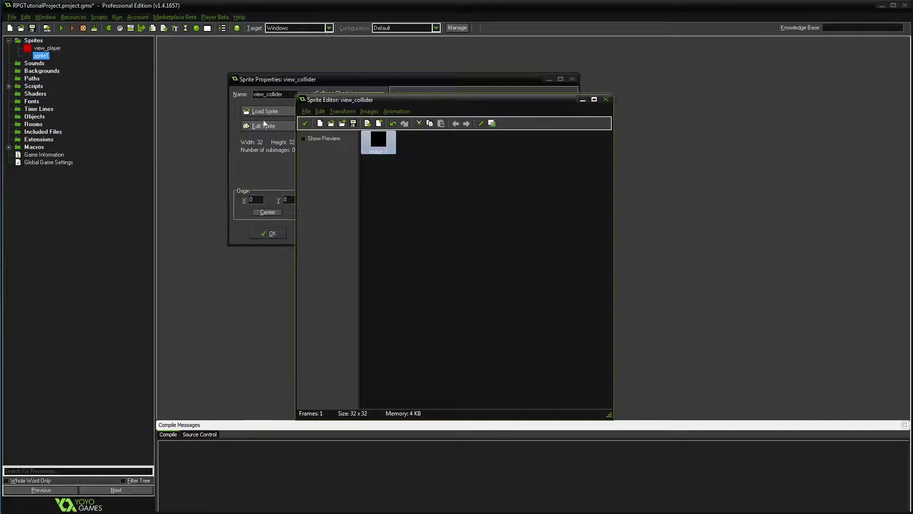
left_click(305, 123)
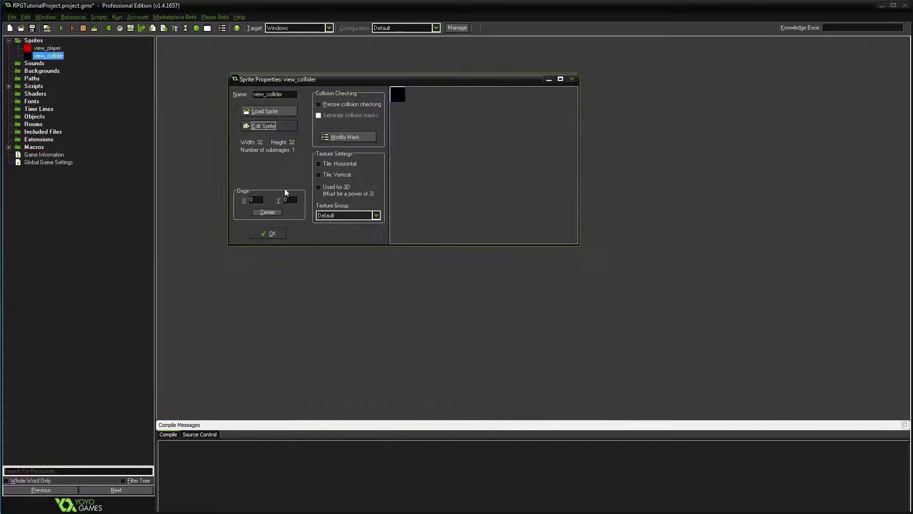
left_click(269, 232)
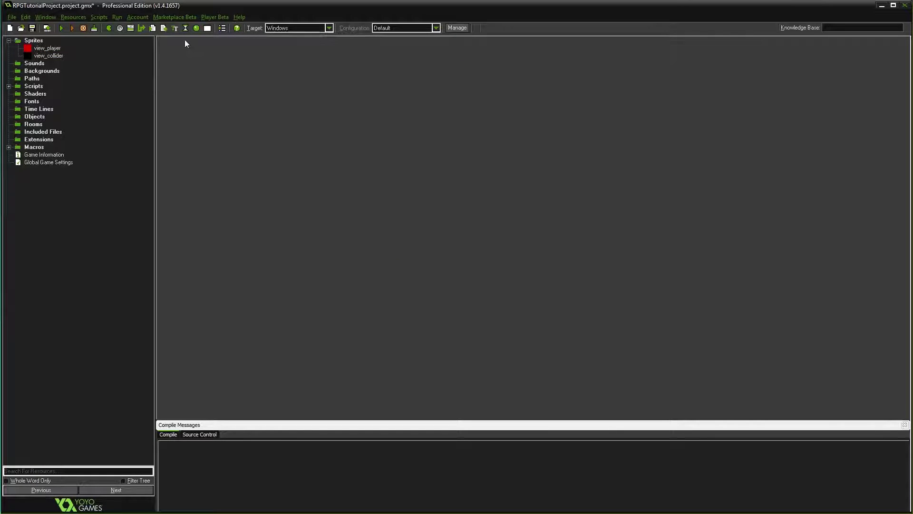